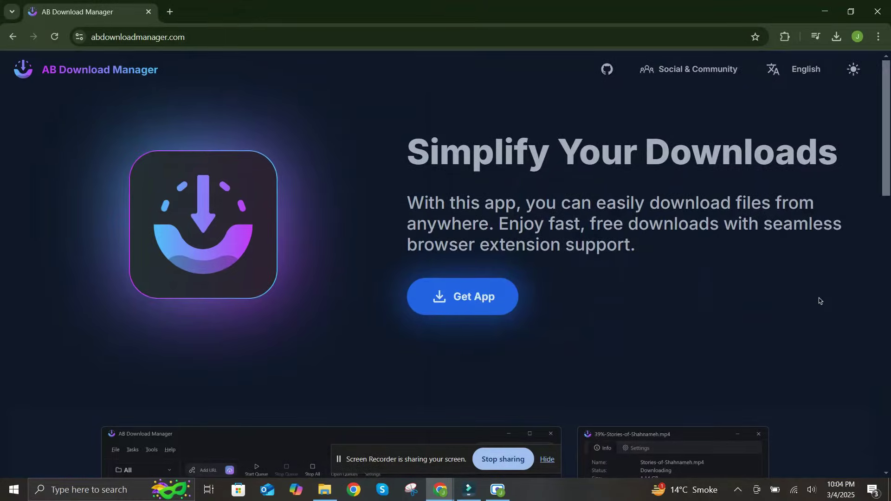
Scroll through the AB Download Manager feature list in Chrome.
scroll(819, 301, down, 5)
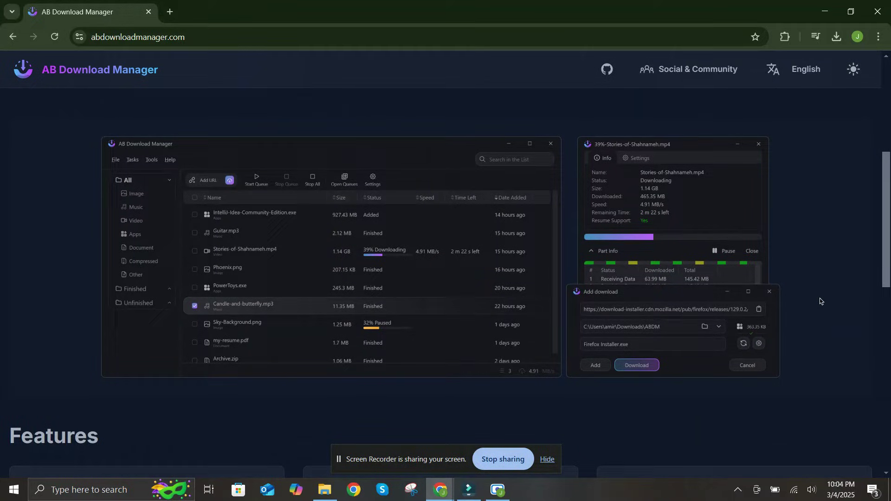
scroll(820, 301, down, 8)
scroll(819, 300, up, 3)
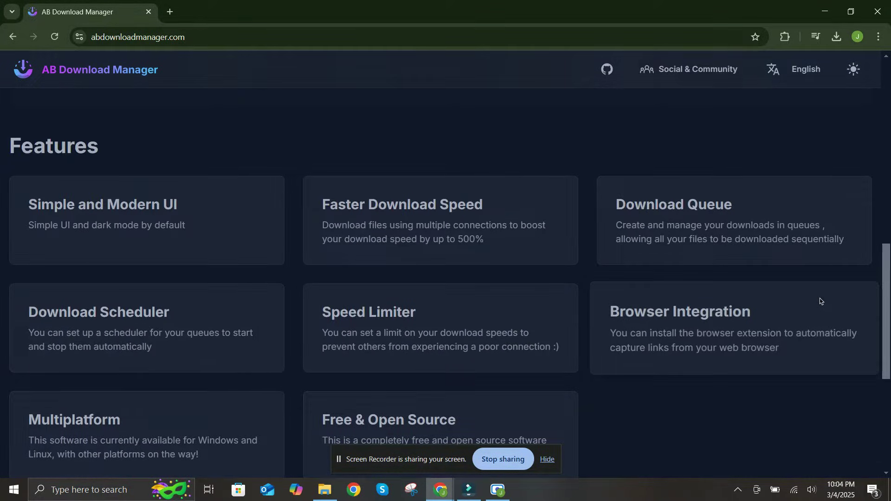
scroll(820, 301, down, 1)
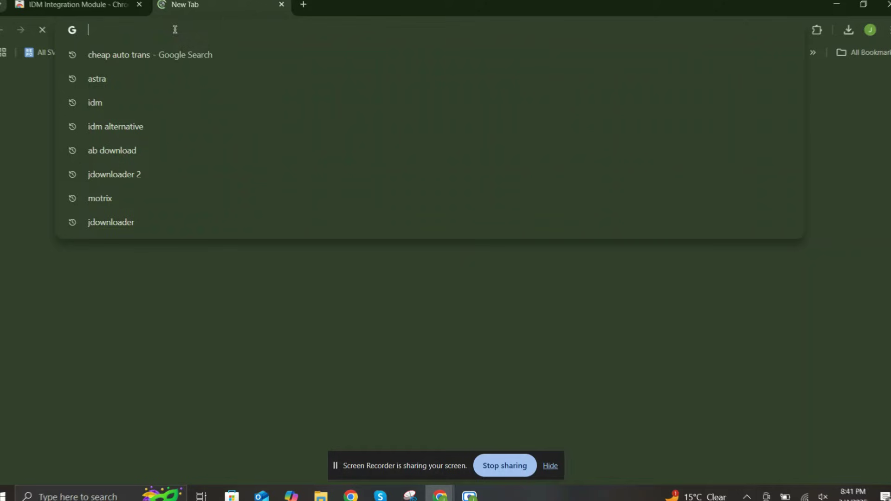
Search 'ab download' and go to the AB Download Manager website.
text(ab dow)
key(Return)
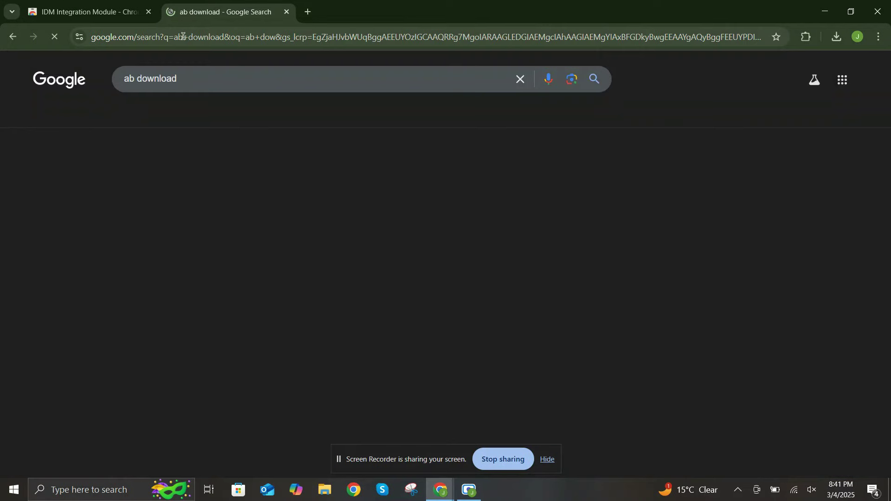
click(164, 178)
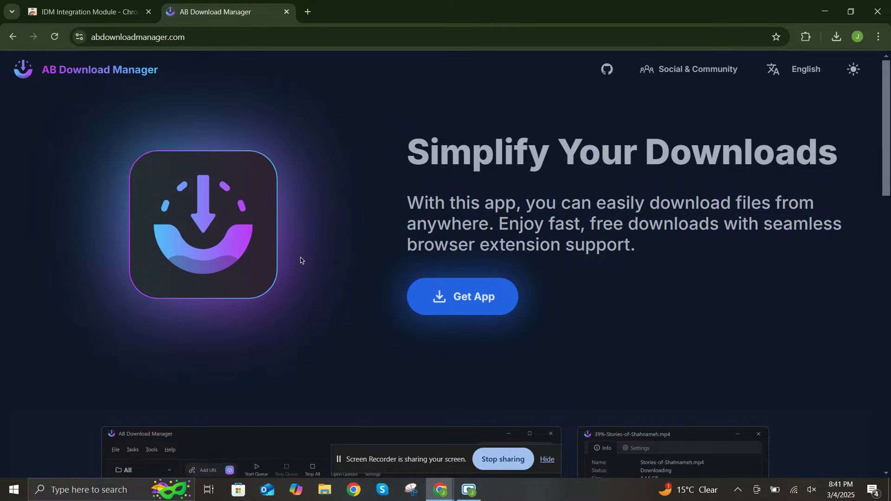
Download the Windows installer from Get App, keeping the unverified file.
click(441, 299)
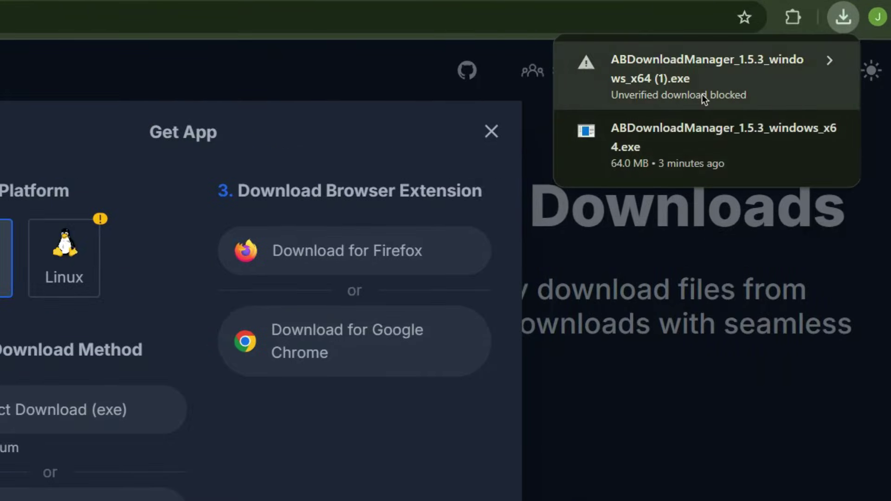
click(754, 84)
click(737, 194)
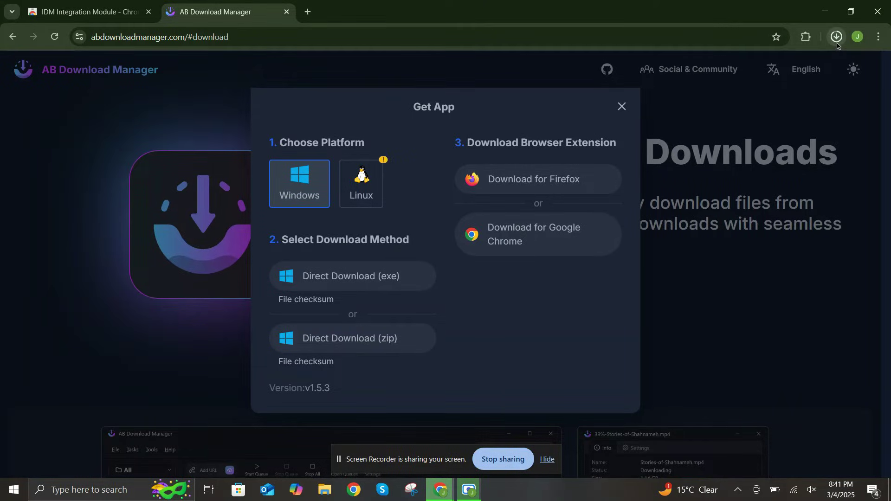
Launch the downloaded installer from the Downloads folder, running it despite the SmartScreen warning.
click(836, 41)
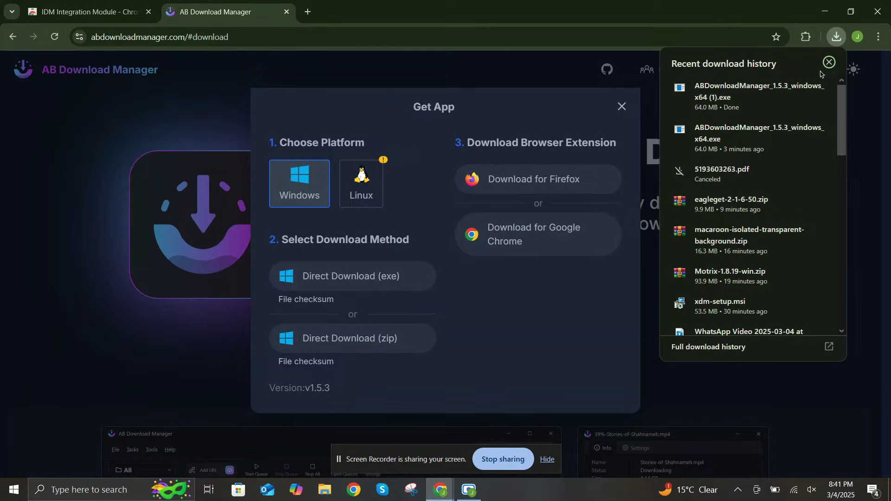
click(800, 90)
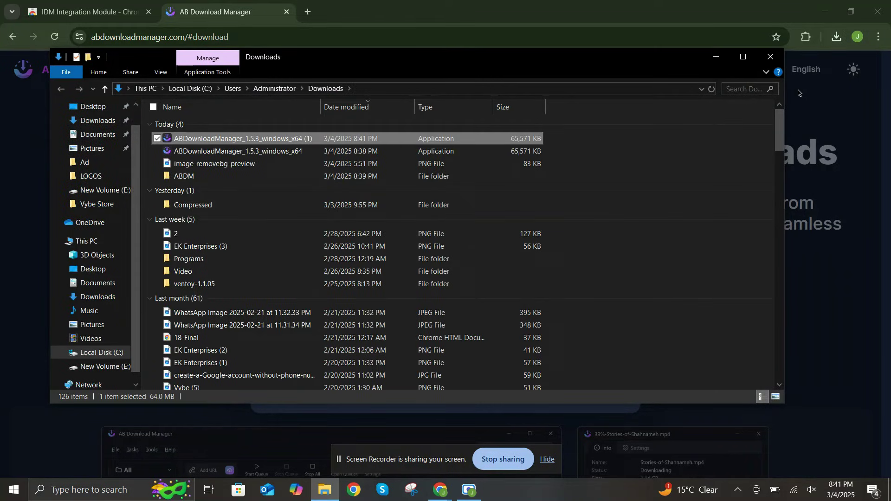
double_click(475, 138)
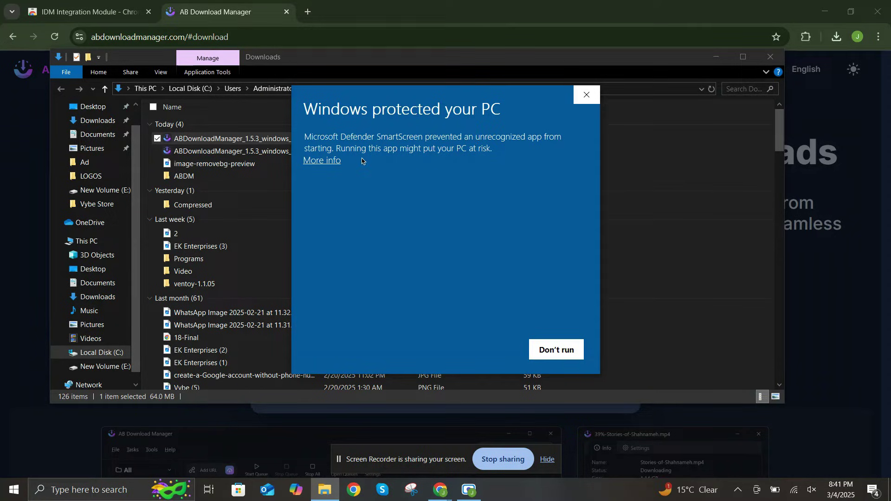
click(320, 161)
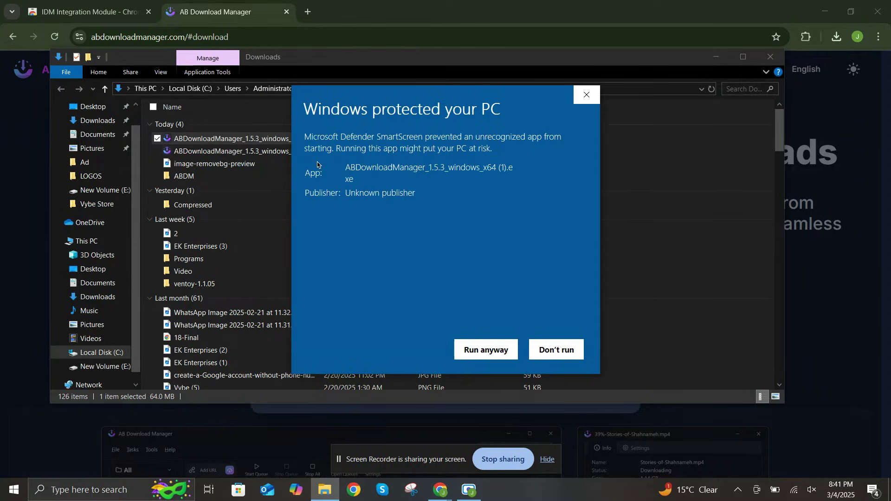
click(483, 349)
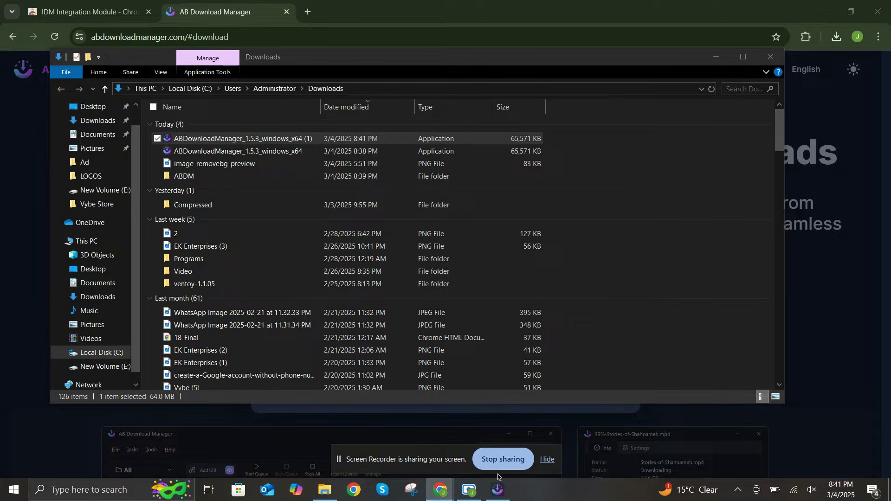
Step through setup, accept the license, install default components and show details.
click(500, 339)
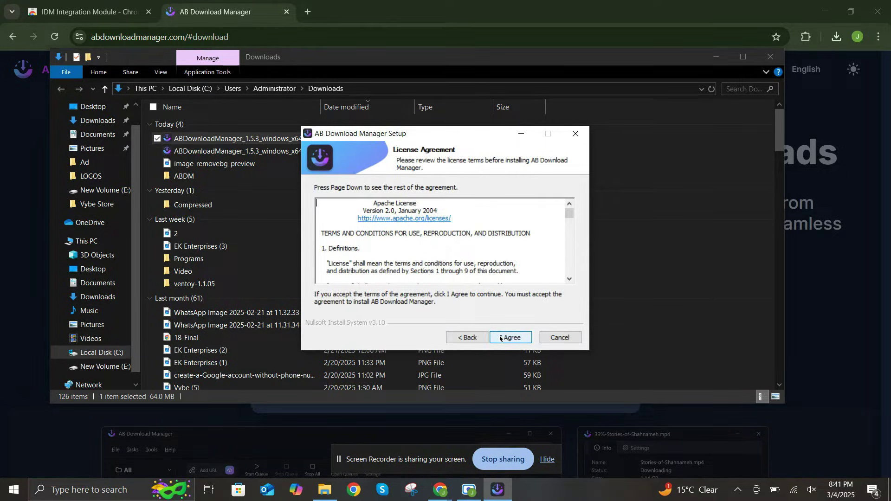
click(500, 339)
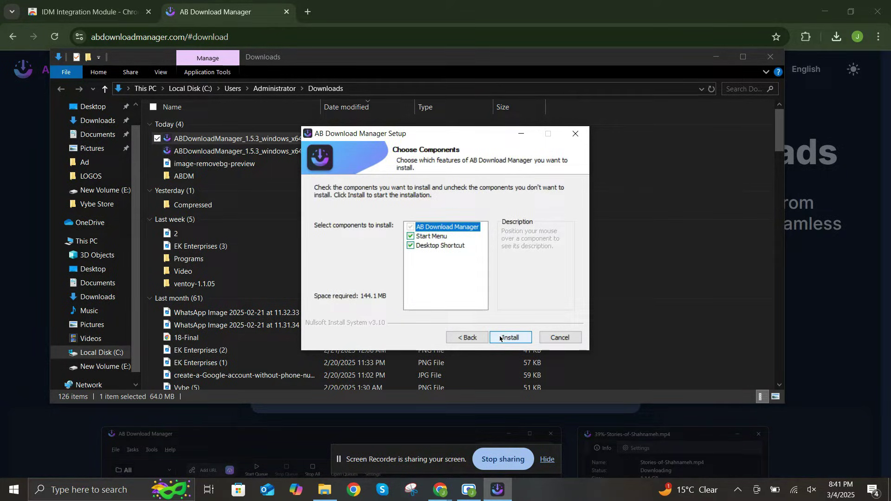
click(500, 339)
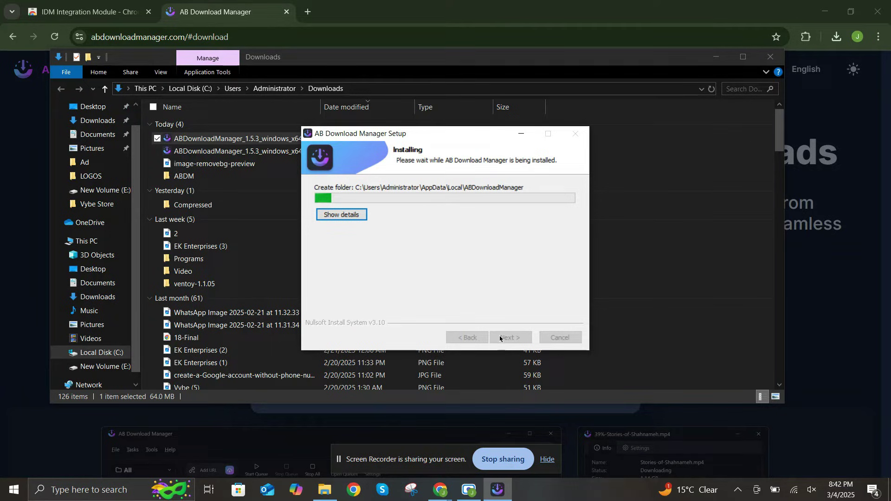
click(356, 216)
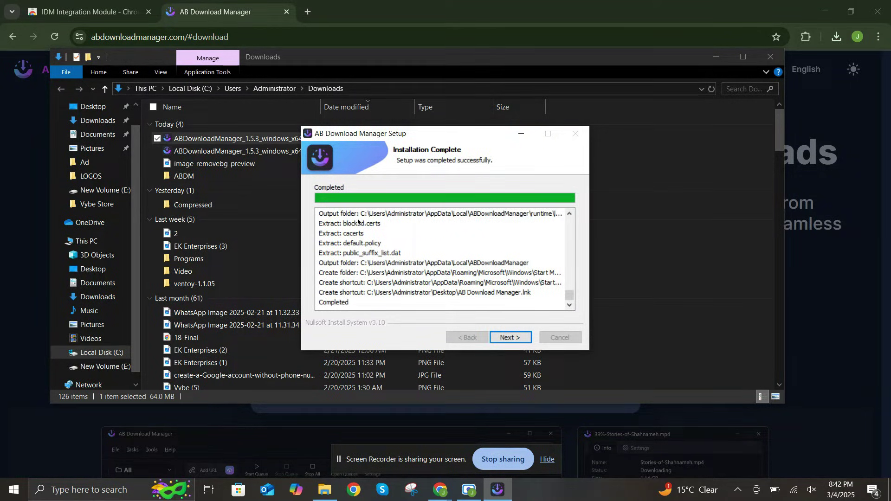
Finish setup, then copy the Google Chrome extension's Web Store address from the app's Browser Integration options.
click(502, 343)
click(503, 343)
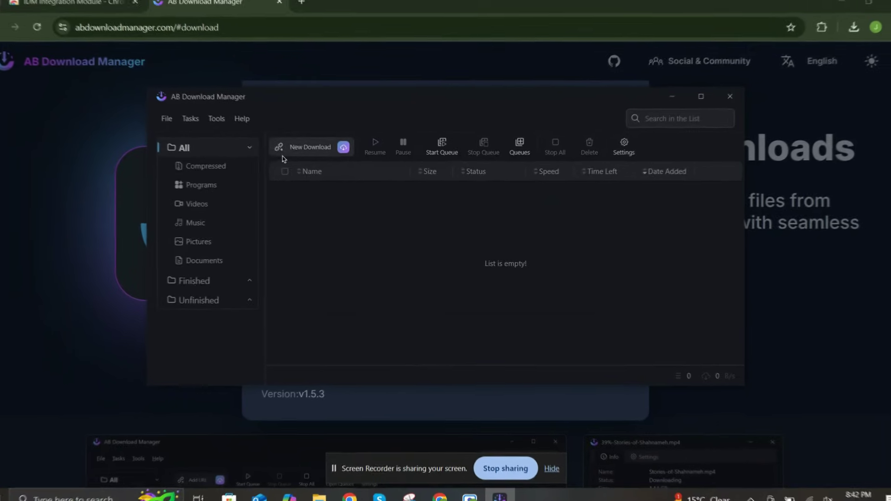
click(216, 118)
mouse_move(236, 135)
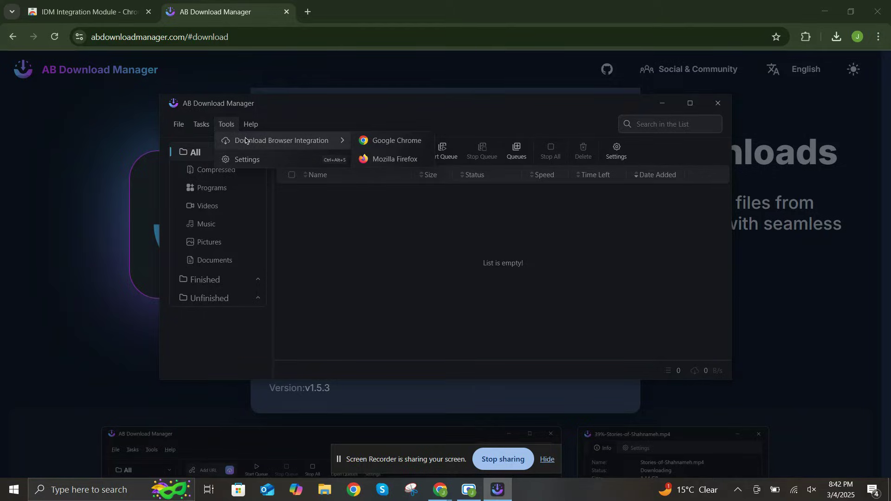
click(394, 143)
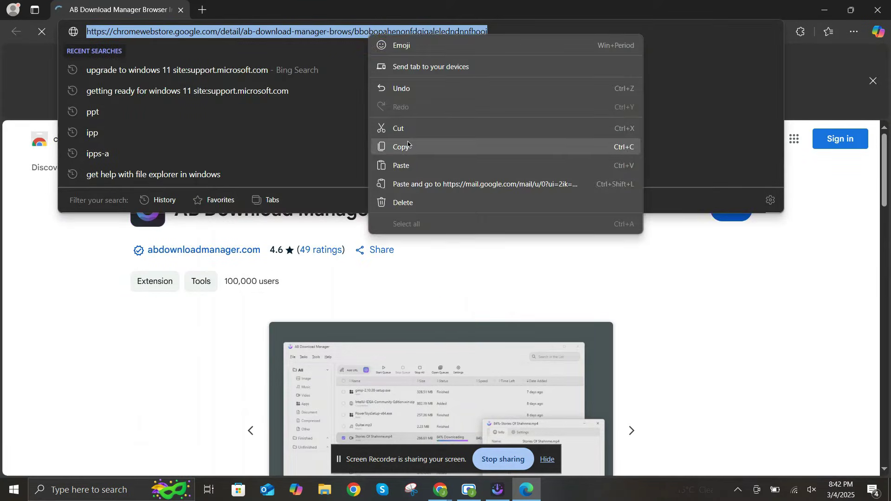
click(407, 147)
Paste the copied address in a new Chrome tab and add the AB Download Manager extension.
click(877, 9)
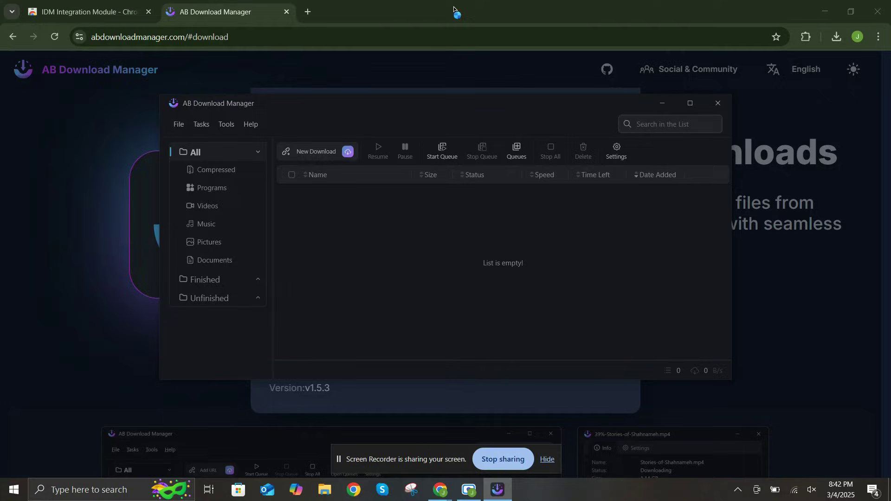
click(307, 12)
right_click(303, 35)
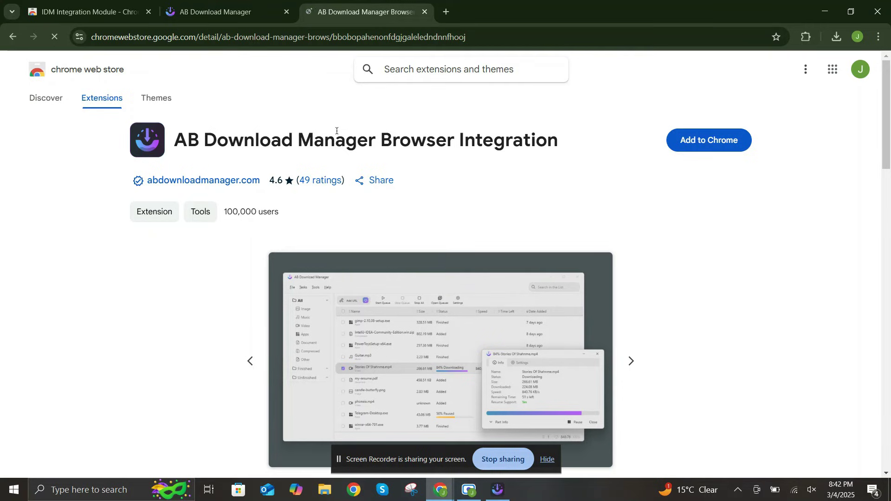
click(719, 148)
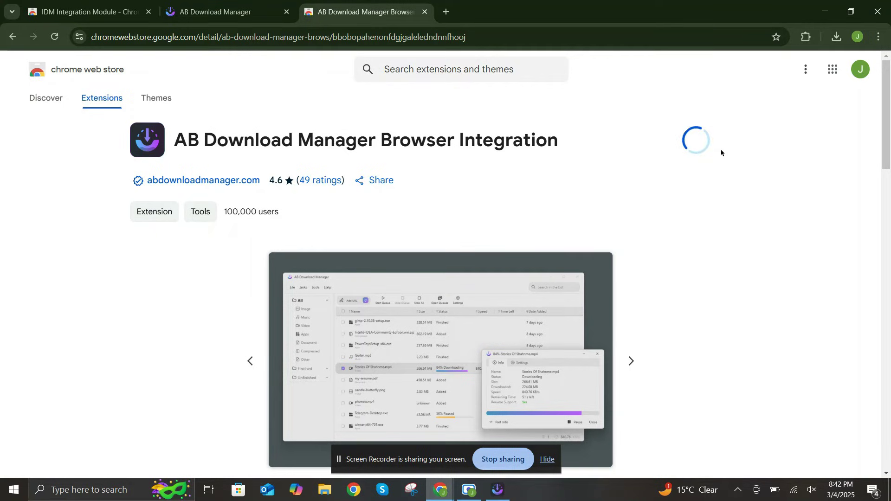
click(483, 162)
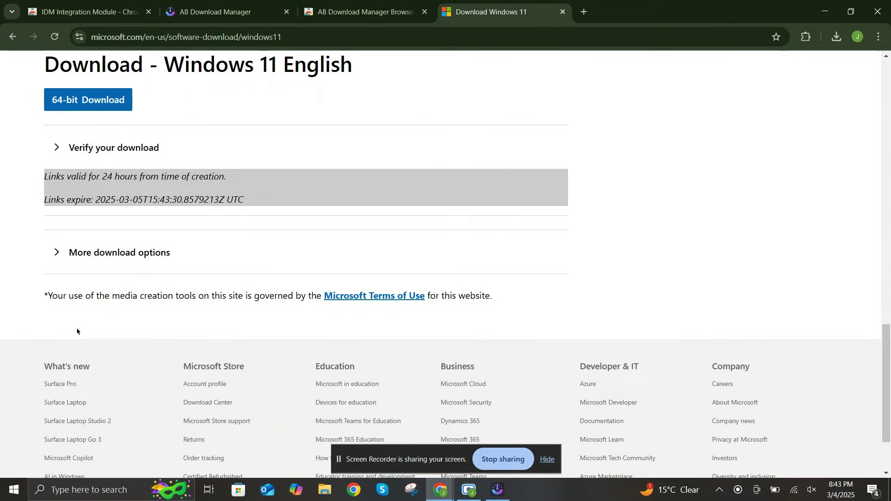
Send the 64-bit link to AB DM and start downloading Win11_24H2_English_x64.iso.
scroll(77, 331, up, 1)
right_click(104, 158)
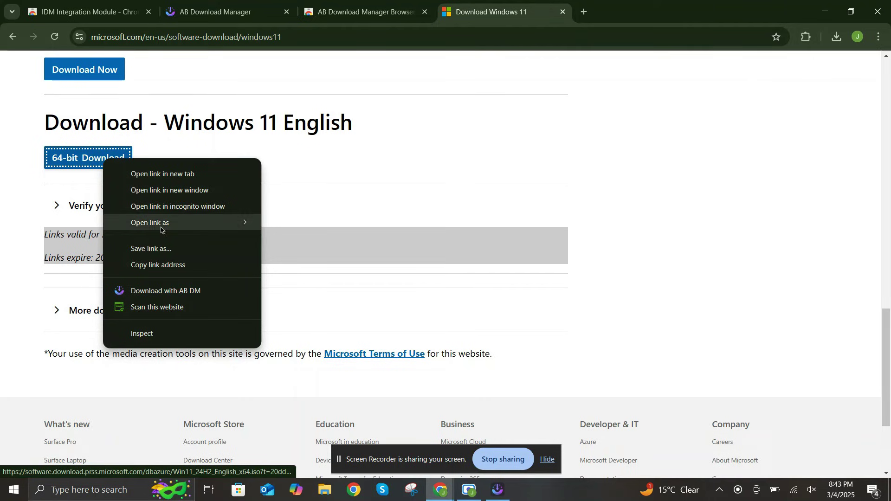
click(167, 289)
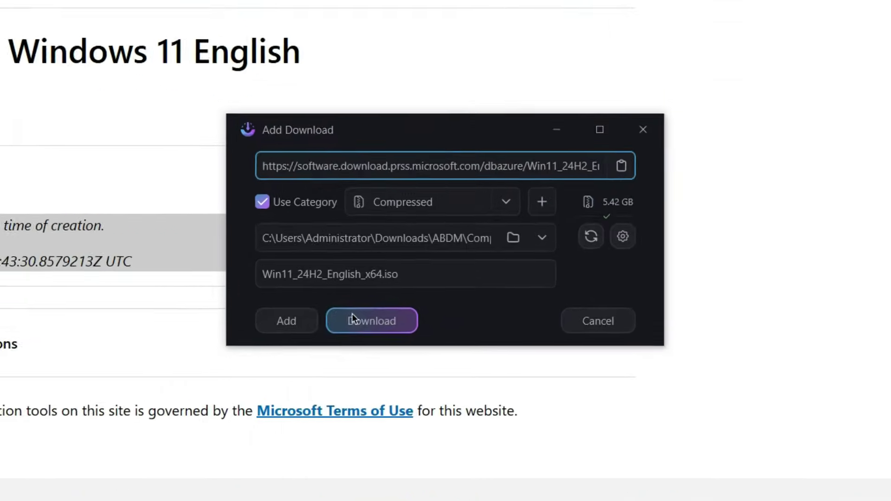
click(385, 295)
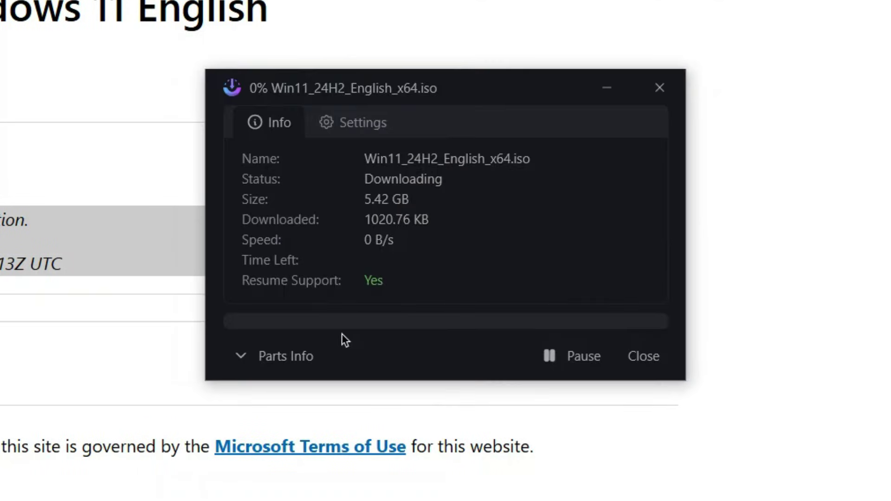